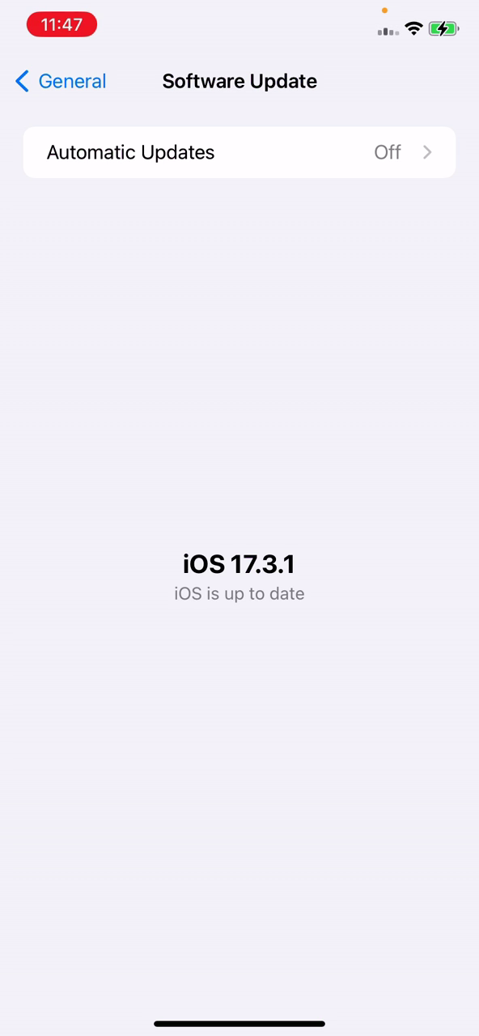
Back out through General to the main Settings list, then bring up the app switcher.
left_click(60, 81)
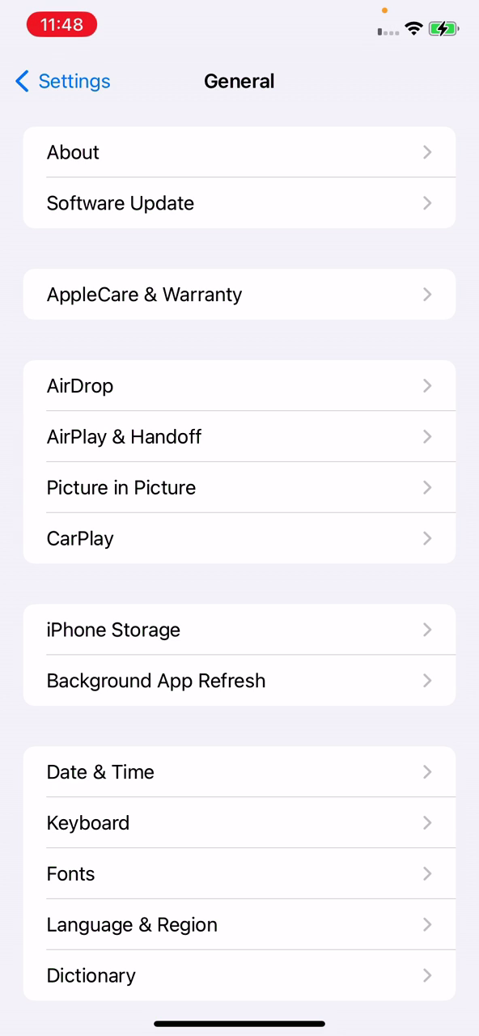
left_click(63, 81)
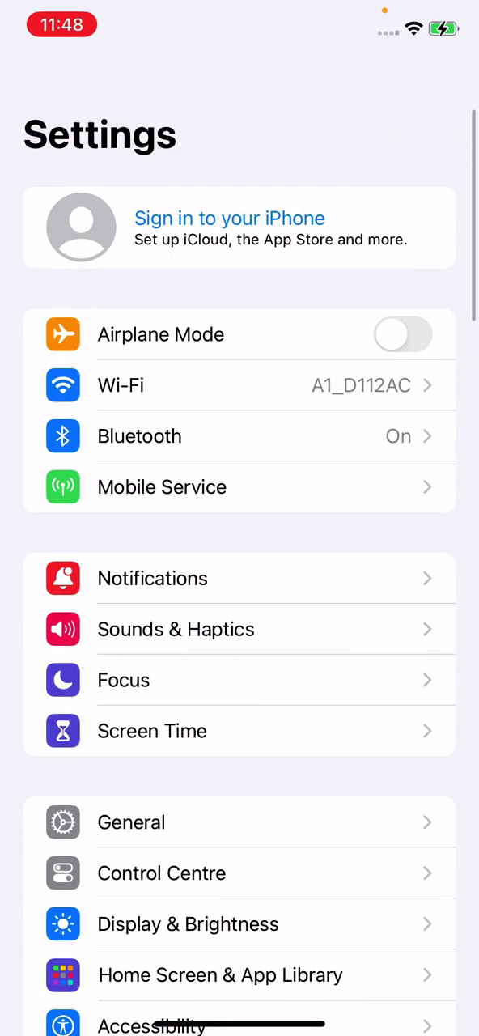
scroll(239, 566, "down", 5)
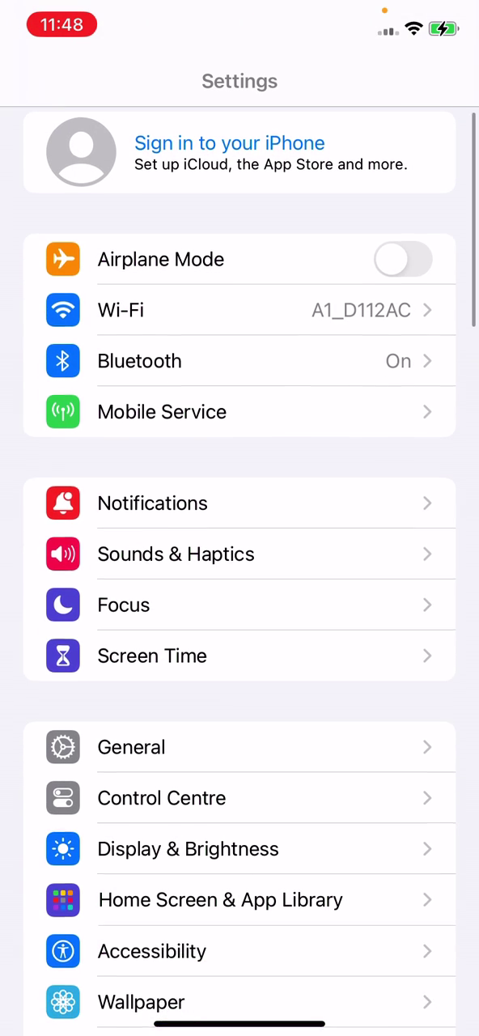
scroll(239, 566, "down", 10)
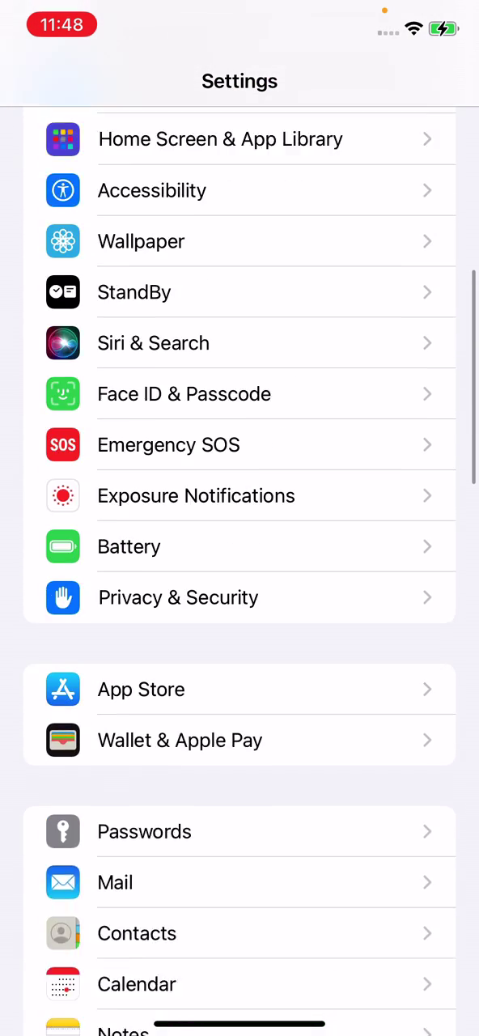
scroll(240, 567, "down", 8)
scroll(239, 567, "up", 10)
scroll(240, 567, "up", 8)
scroll(240, 566, "up", 10)
scroll(239, 567, "up", 5)
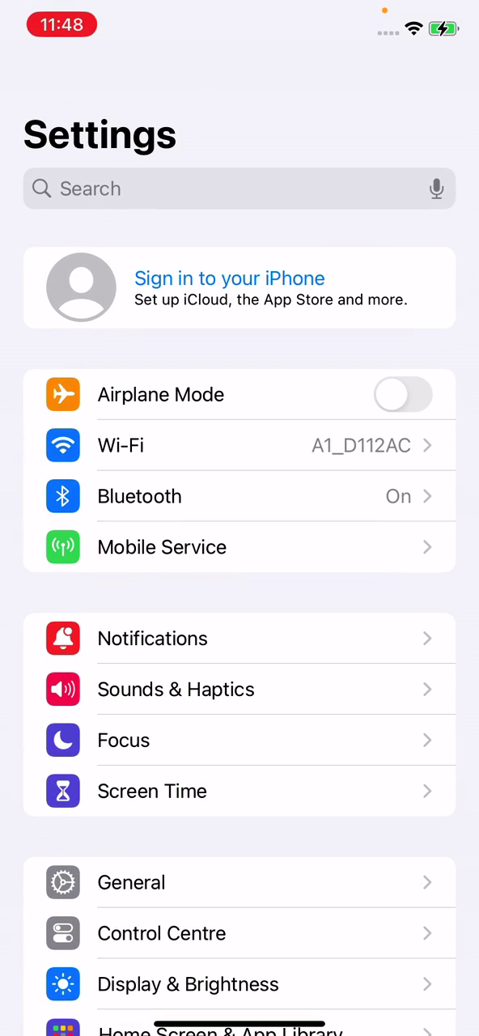
left_click_drag(239, 1028, 267, 647)
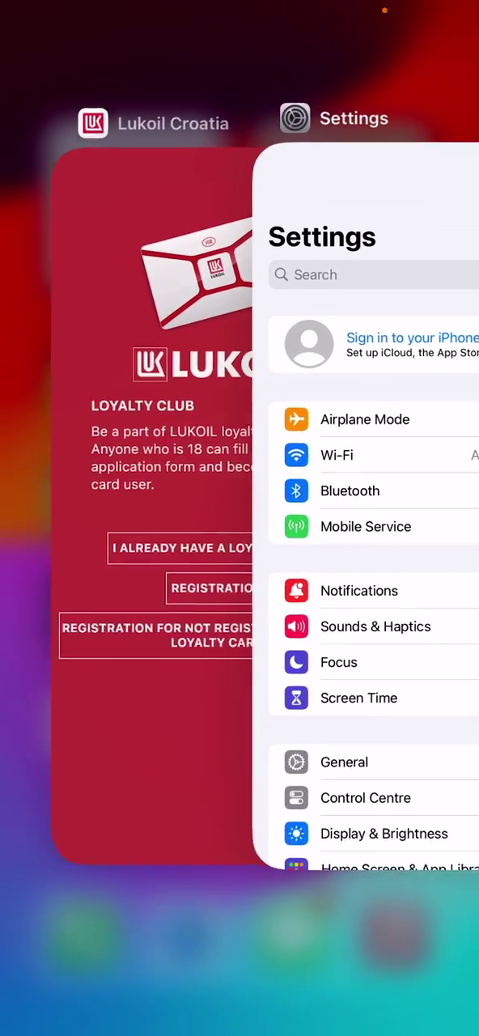
Swipe away the Settings card, dismiss the switcher, and browse the home screen pages.
left_click_drag(373, 485, 372, 122)
left_click_drag(239, 485, 239, 122)
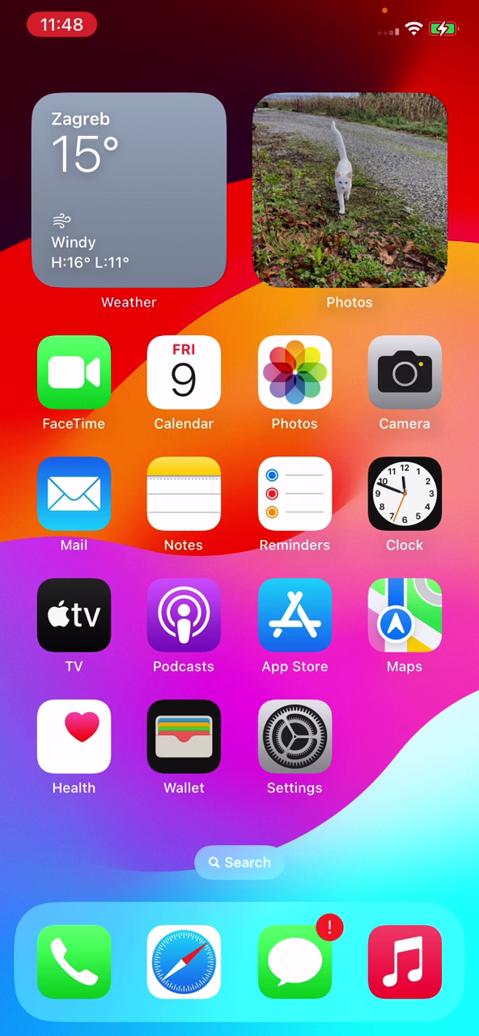
mouse_move(405, 518)
left_mouse_down()
mouse_move(48, 518)
mouse_move(405, 518)
left_mouse_up()
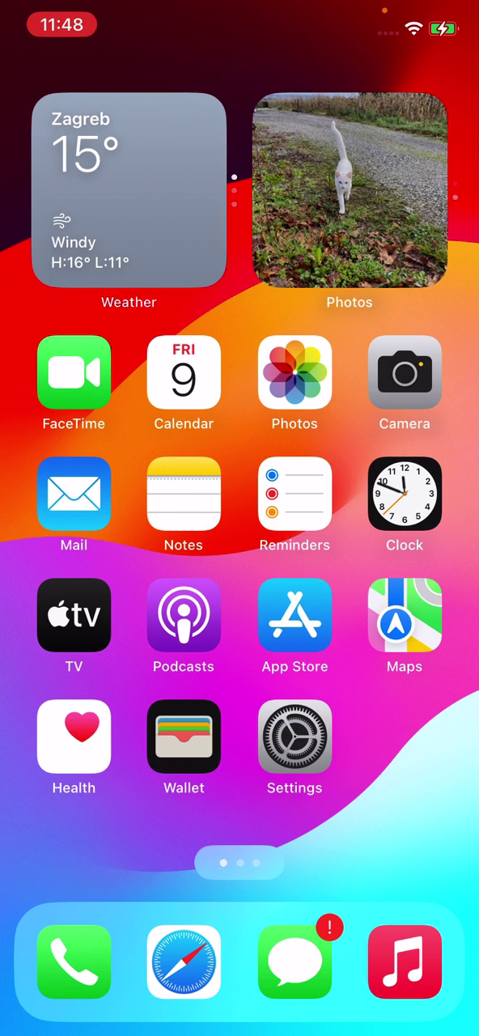